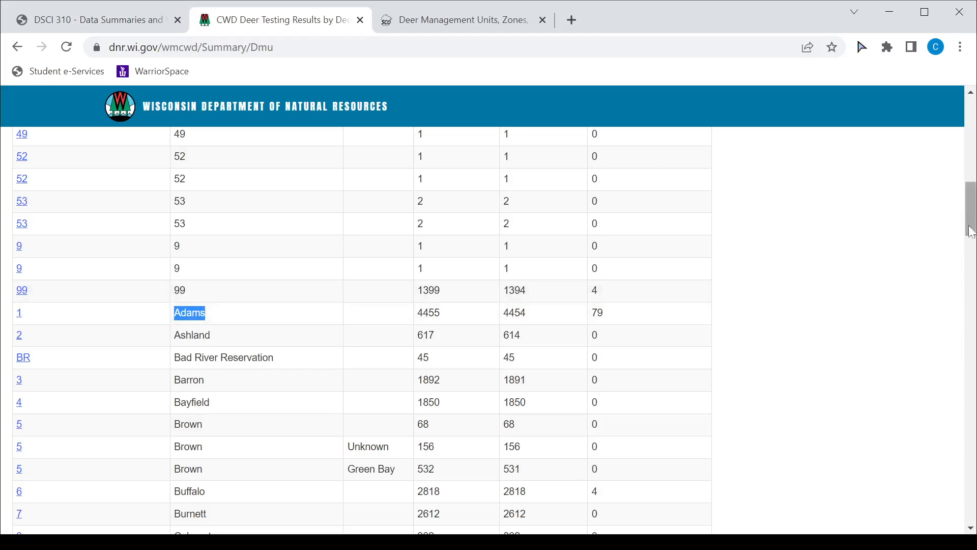
Download the CWD deer testing results table as a CSV file and open the downloaded file in Excel.
left_click_drag(971, 221, 973, 184)
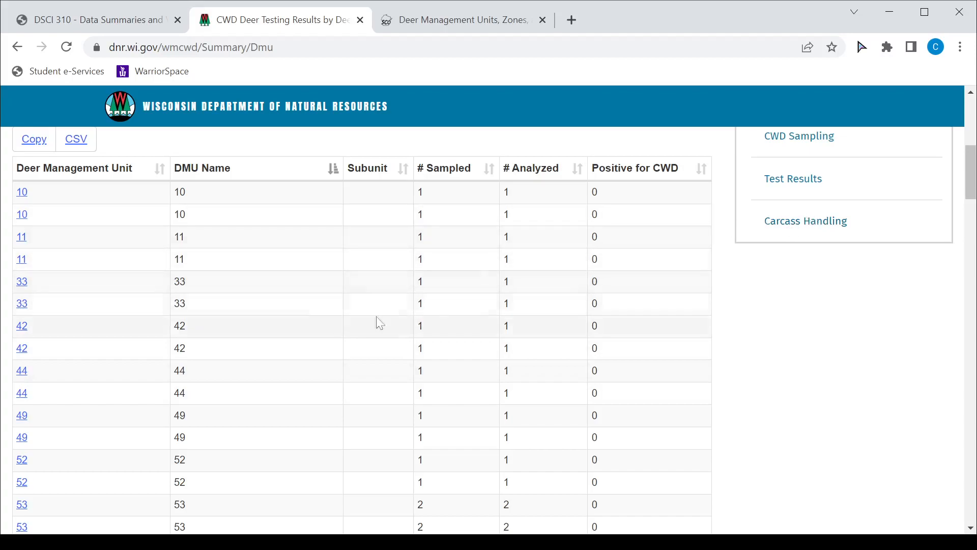
scroll(818, 247, "up", 3)
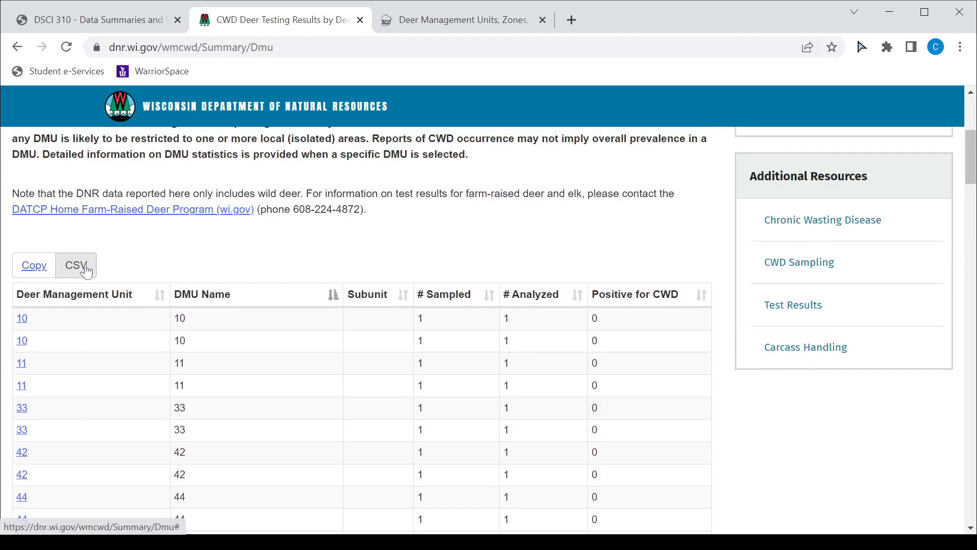
left_click(87, 270)
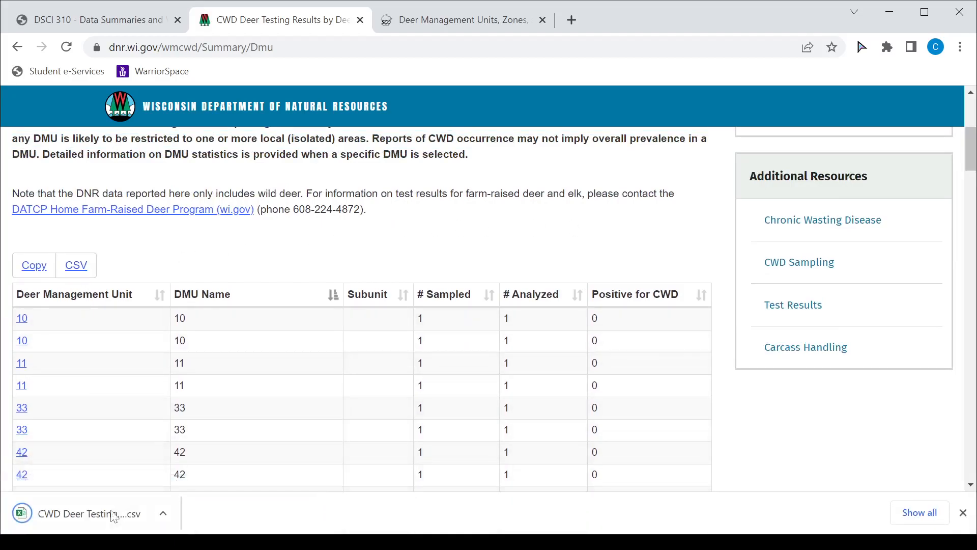
left_click(108, 513)
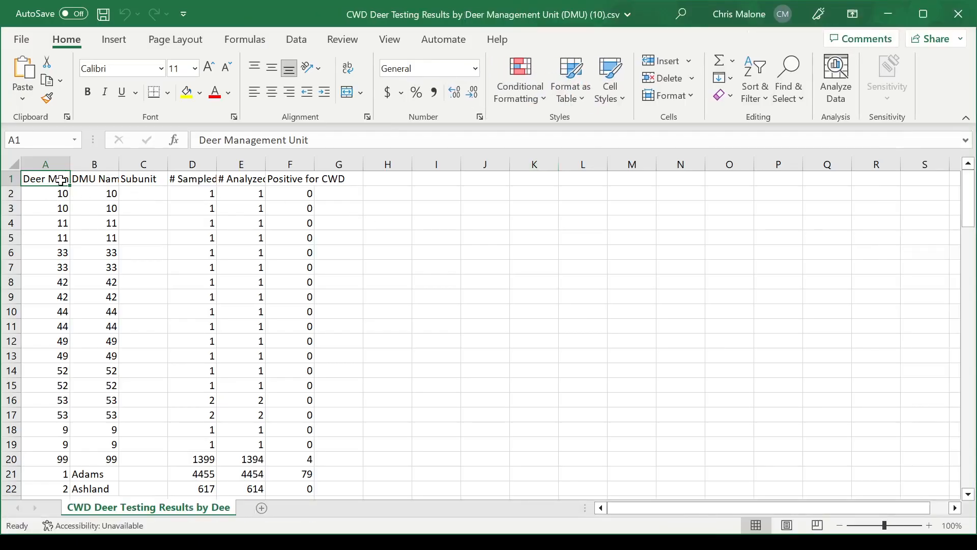
Widen columns A and B so the Deer Management Unit and DMU Name entries fit.
left_click_drag(70, 165, 116, 165)
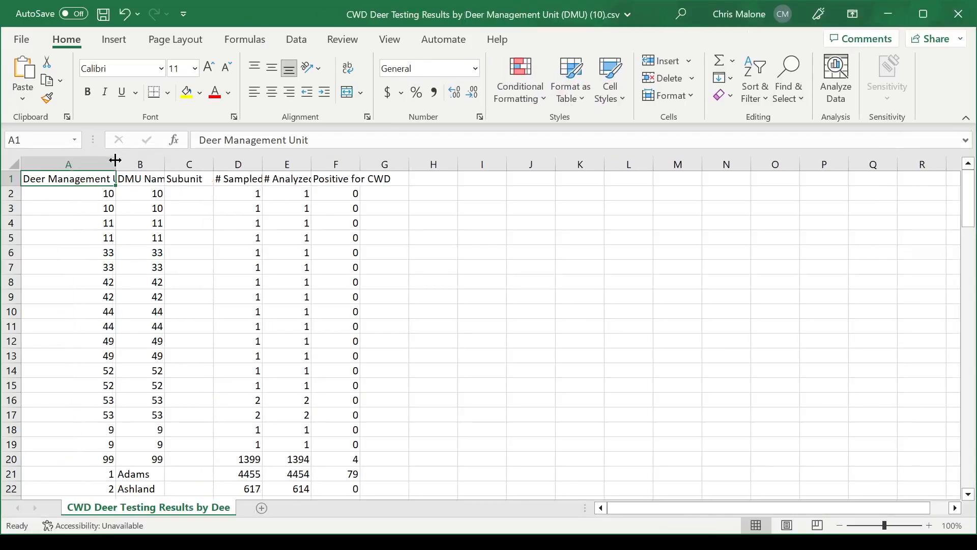
double_click(165, 165)
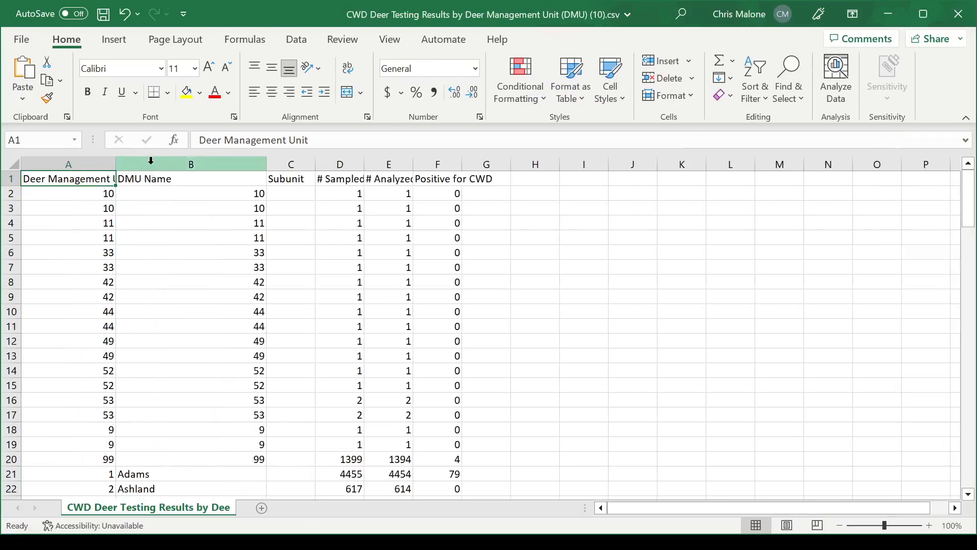
double_click(115, 166)
Delete rows 2 through 20, the entries with numeric DMU names above the Adams row.
left_click_drag(10, 459, 11, 193)
right_click(11, 193)
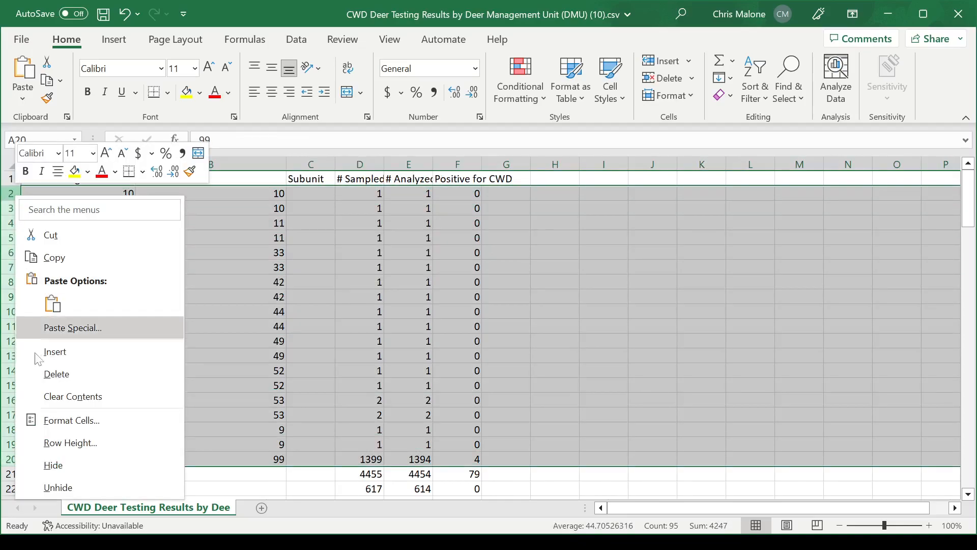
left_click(58, 379)
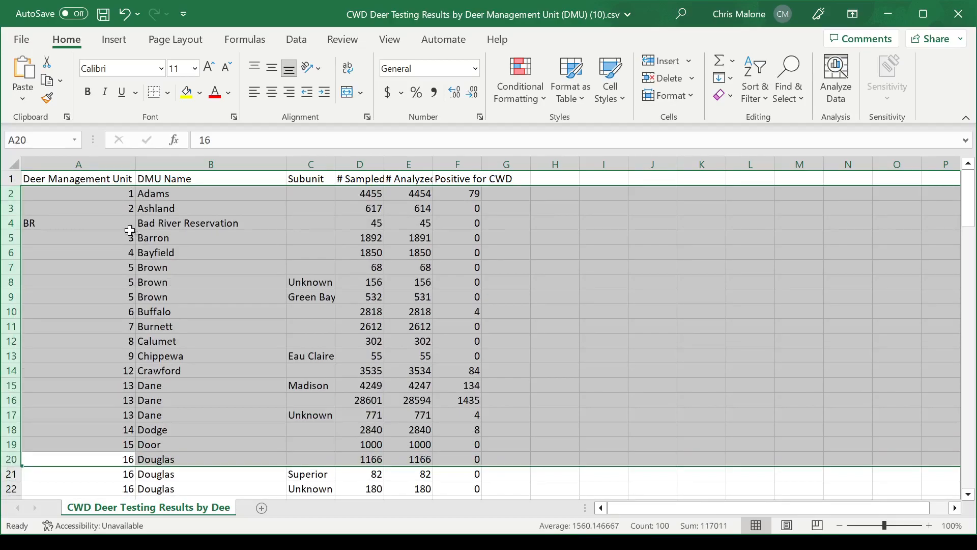
left_click(91, 174)
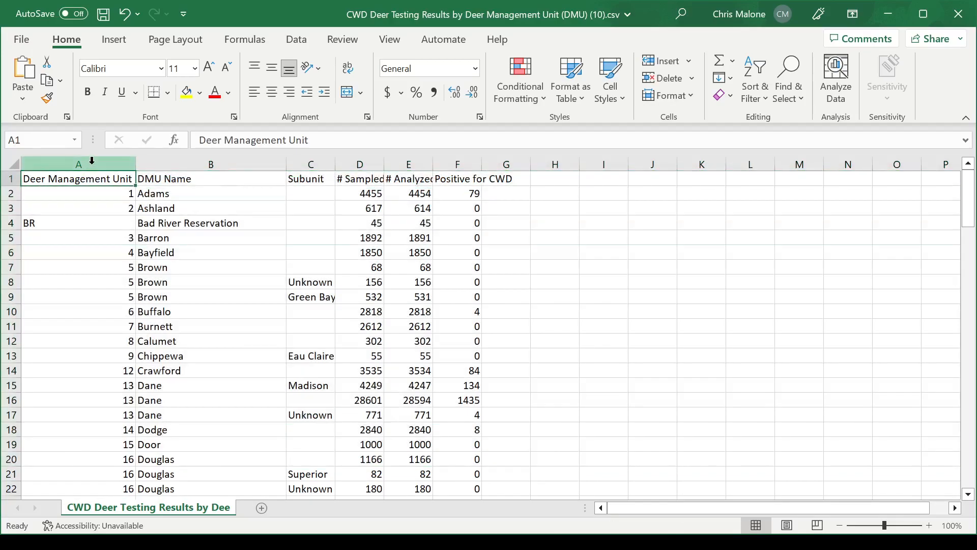
Review the Deer Management Unit and DMU Name columns and make the DMU Name header in B1 bold.
left_click(92, 160)
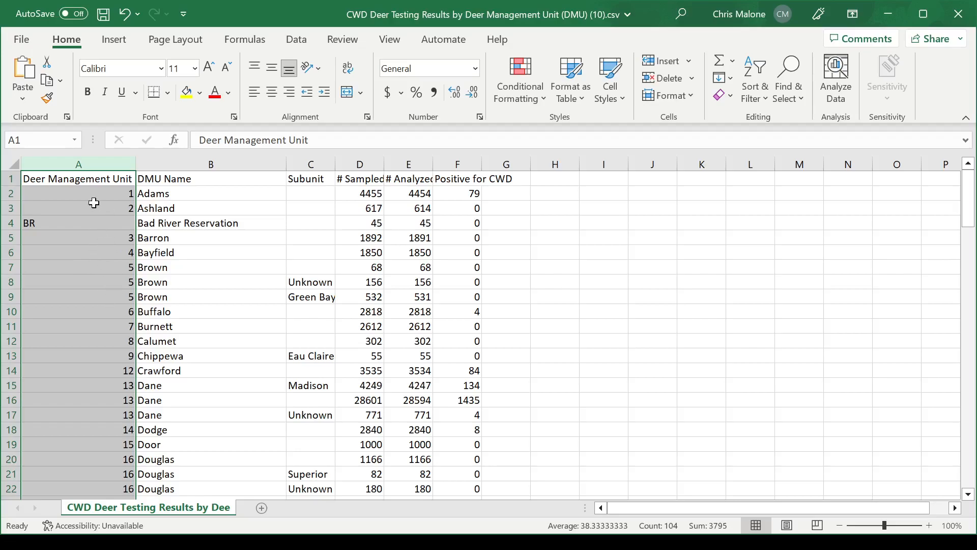
left_click(199, 163)
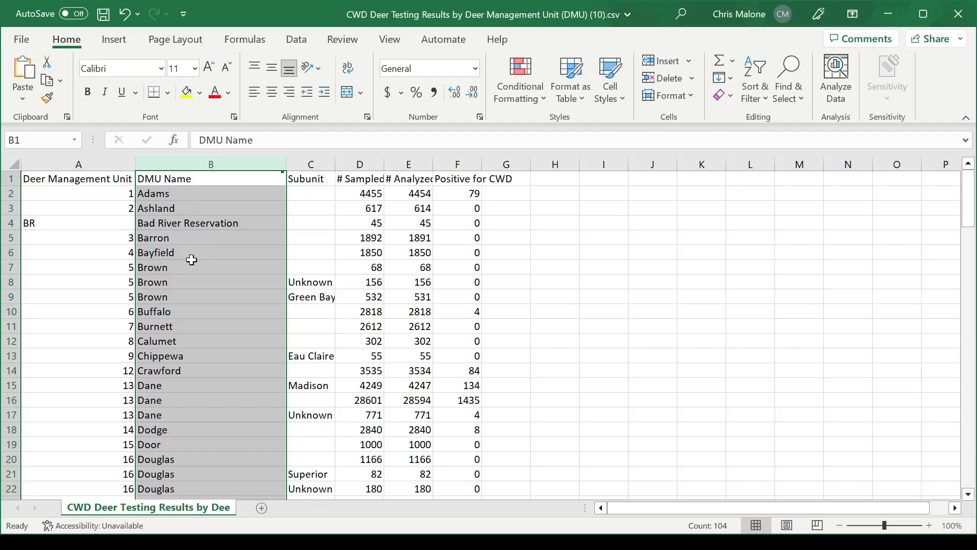
left_click(173, 180)
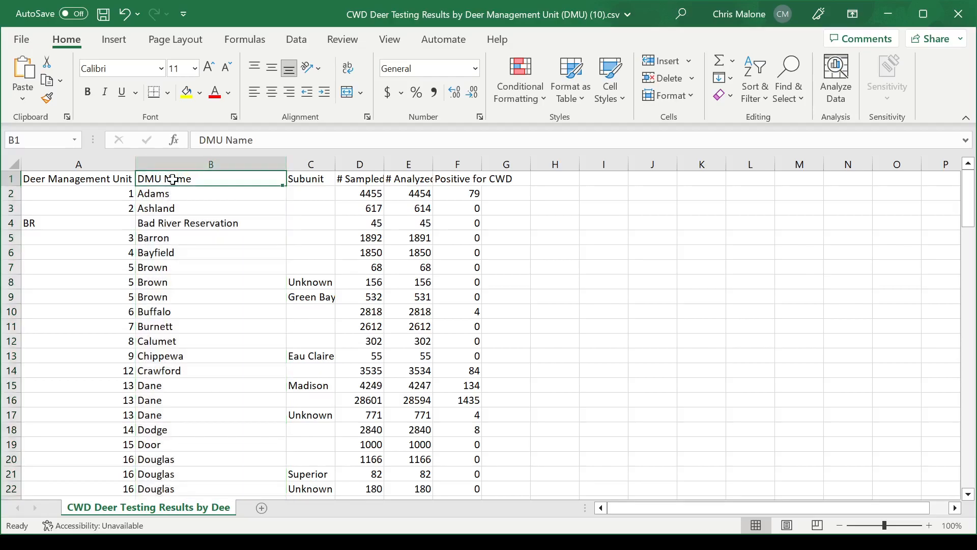
left_click(87, 93)
left_click(214, 239)
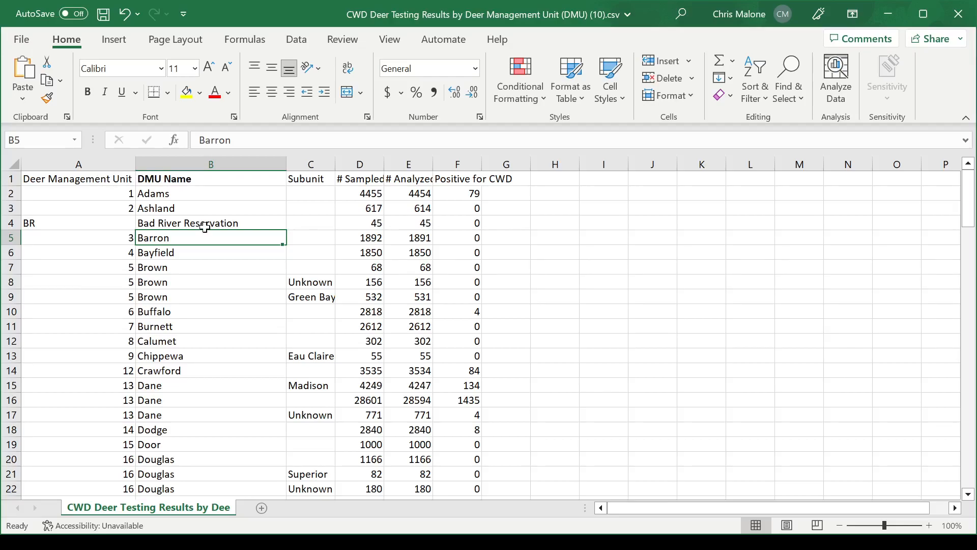
Save the file as CWD Results in the WI Deer Management folder on the Desktop.
left_click(23, 39)
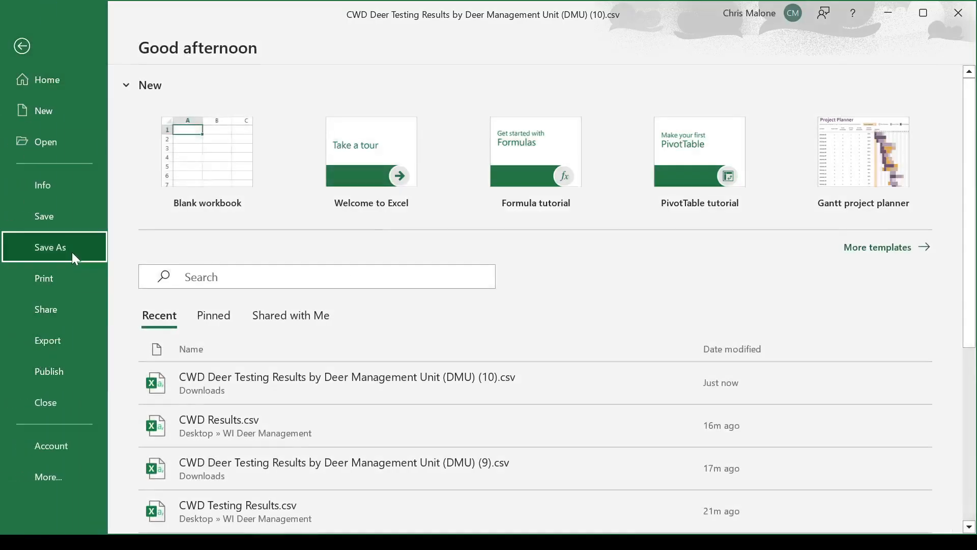
left_click(72, 252)
left_click(201, 298)
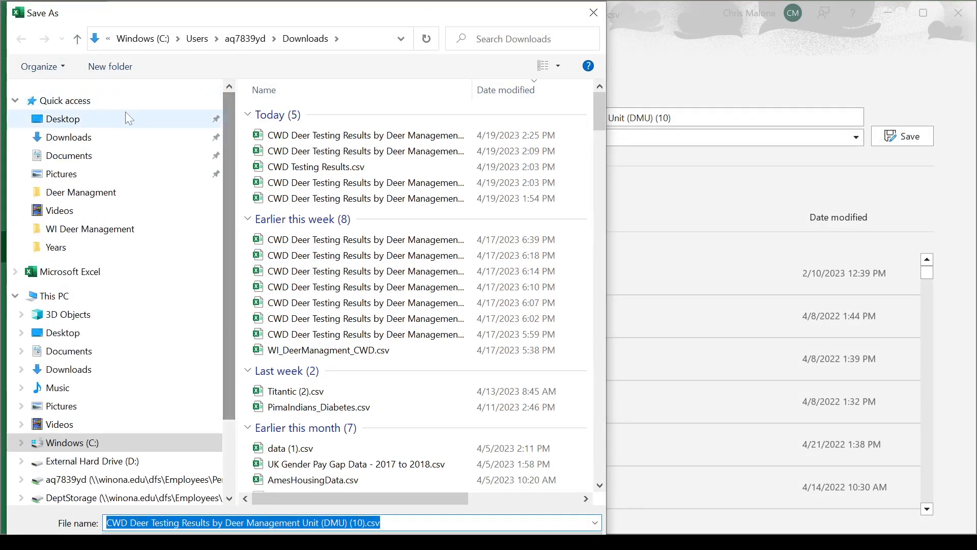
left_click(113, 117)
double_click(306, 191)
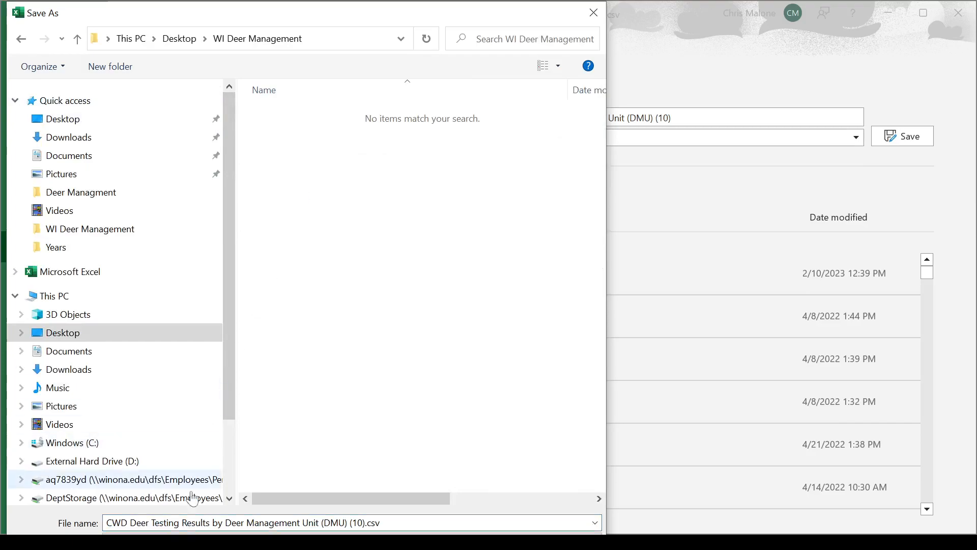
type("CWD Results")
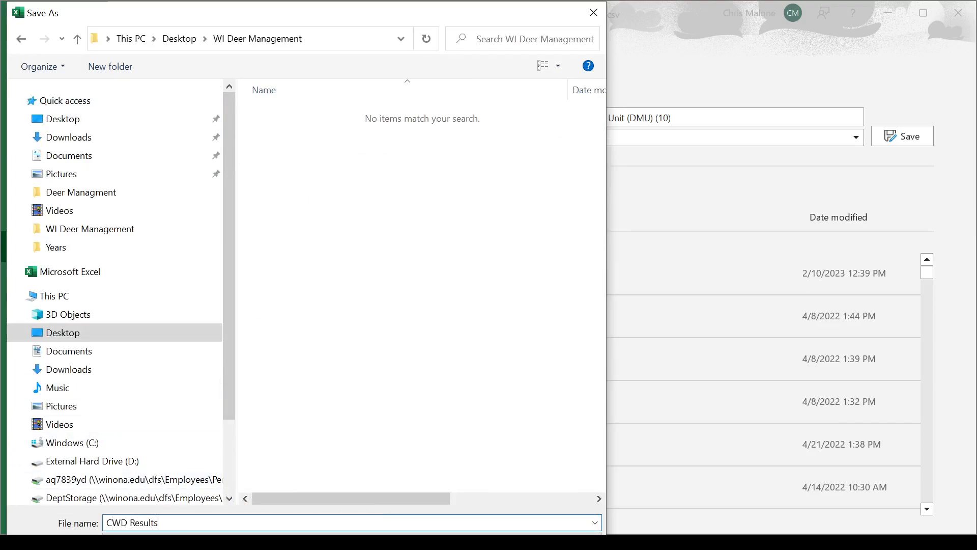
key("Return")
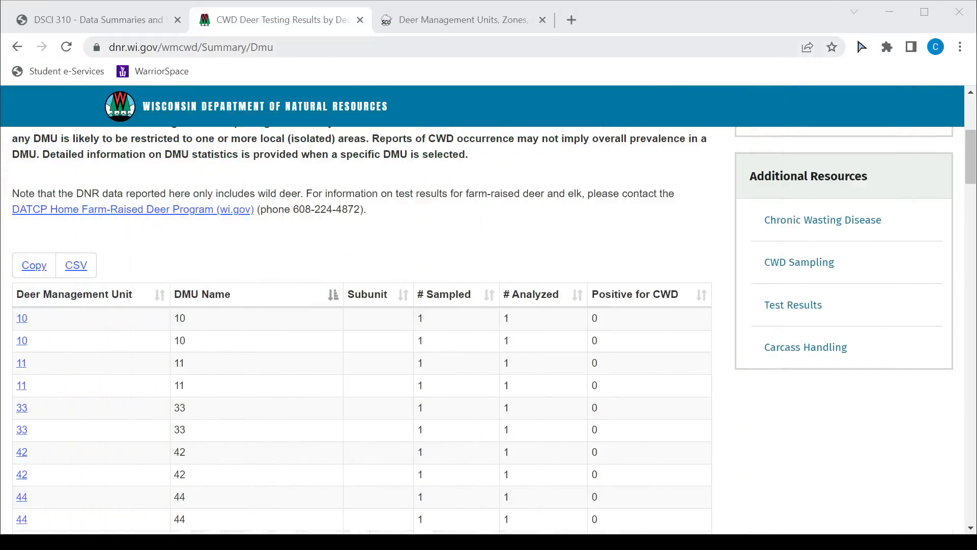
View the 2018 Deer Management Units shapefile page and check the files in the WI Deer Management folder.
left_click(457, 23)
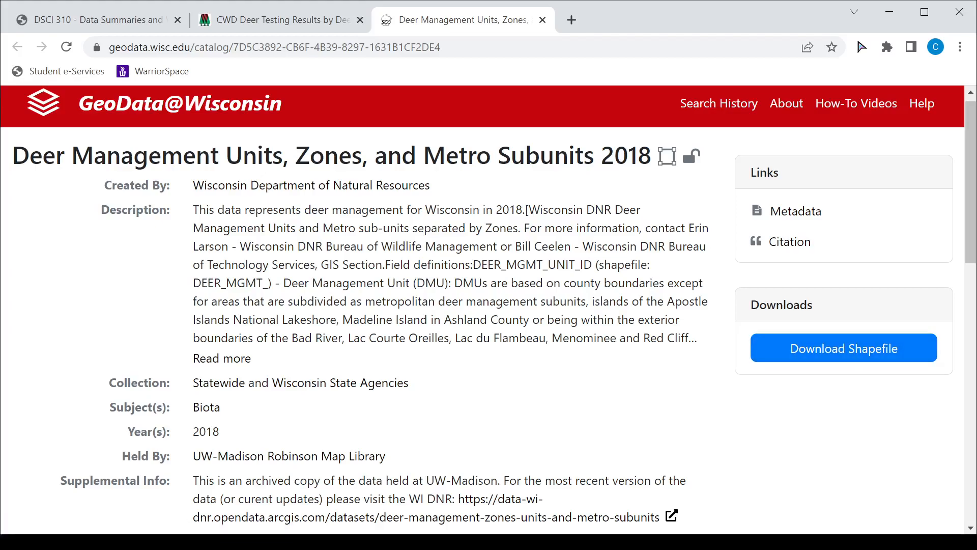
key("alt+Tab")
left_click_drag(0, 175, 713, 1)
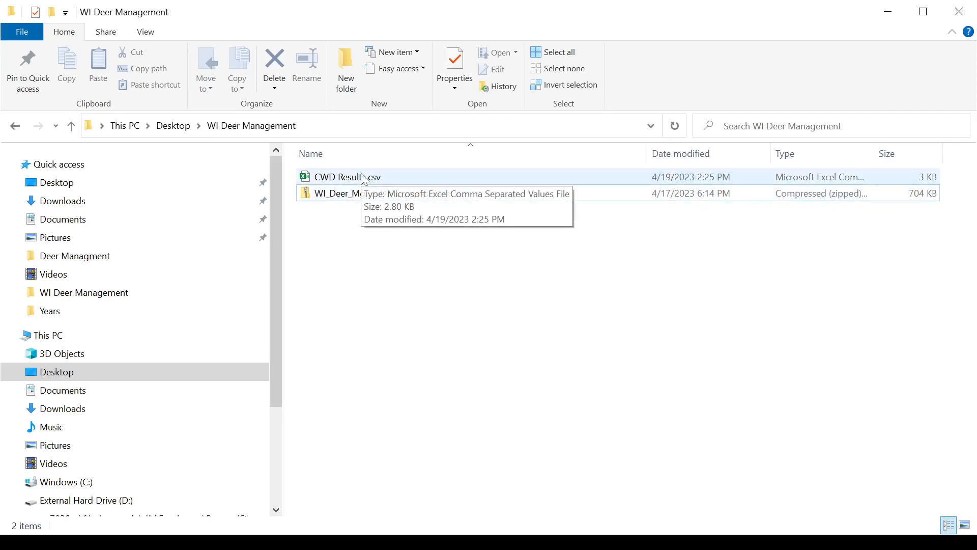
left_click_drag(693, 12, 0, 183)
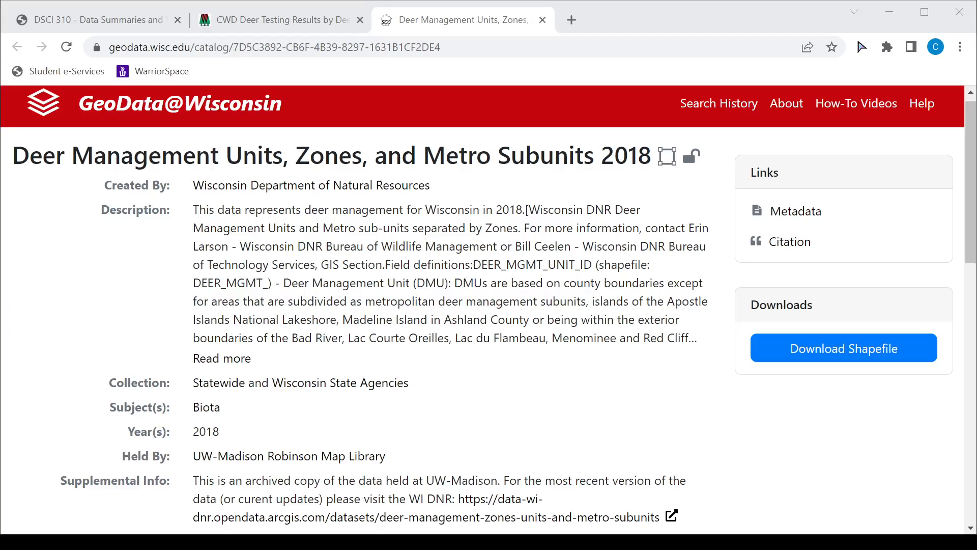
Switch to Tableau and connect to the spatial file WI_Deer_Mgmt_Units_Zones_2018.zip.
key("alt+Tab")
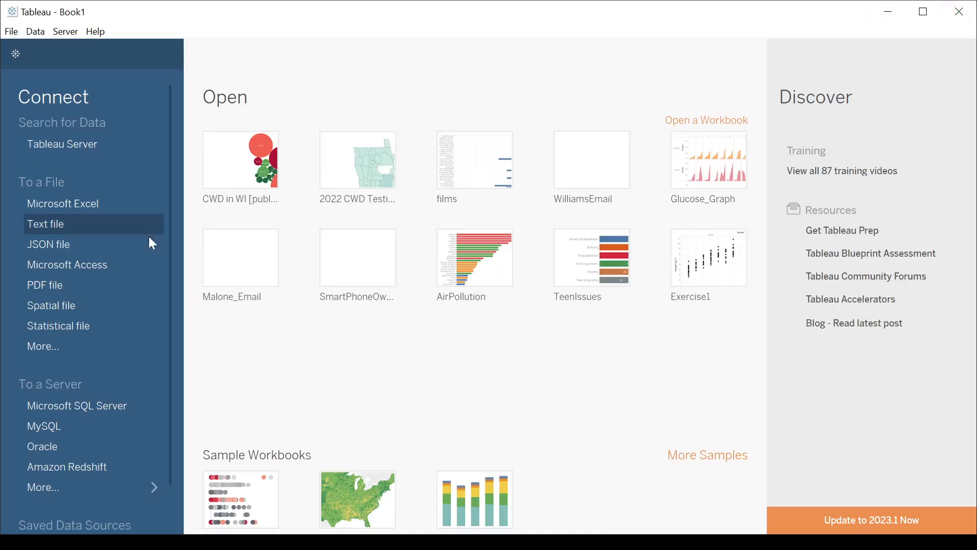
left_click(63, 307)
left_click(251, 137)
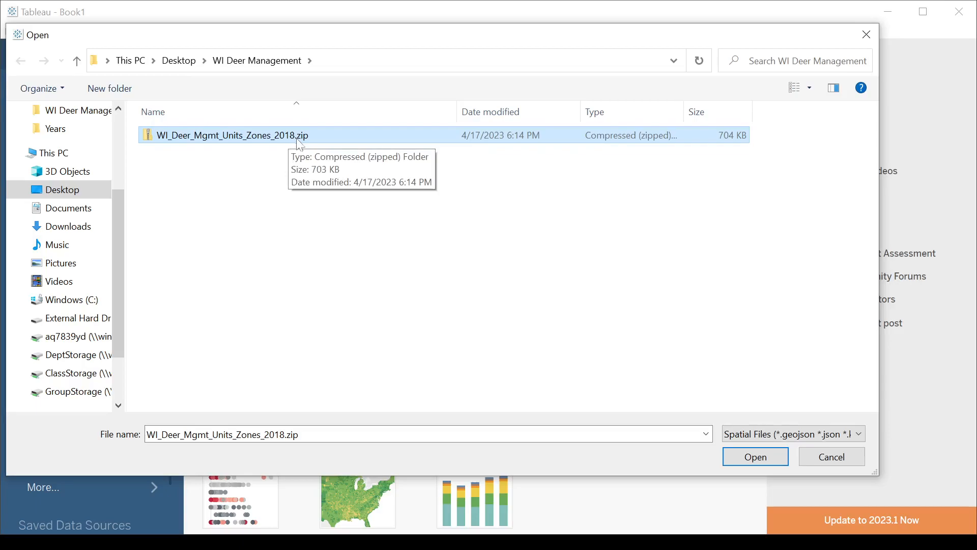
left_click(755, 457)
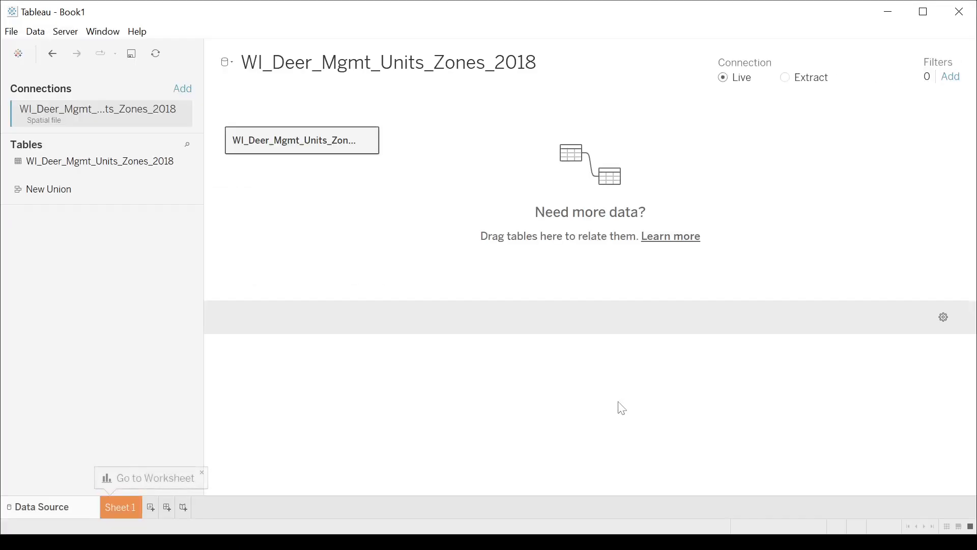
Examine the columns in the WI_Deer_Mgmt_Units_Zones_2018 data preview, including Geometry, Deer Manag and Deer Mgmt.
left_click_drag(573, 492, 909, 497)
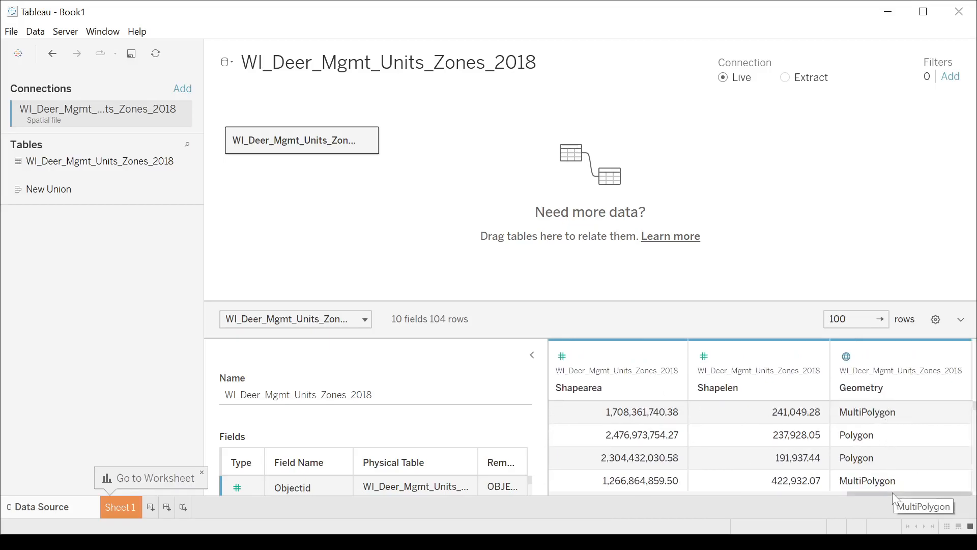
left_click_drag(892, 493, 610, 524)
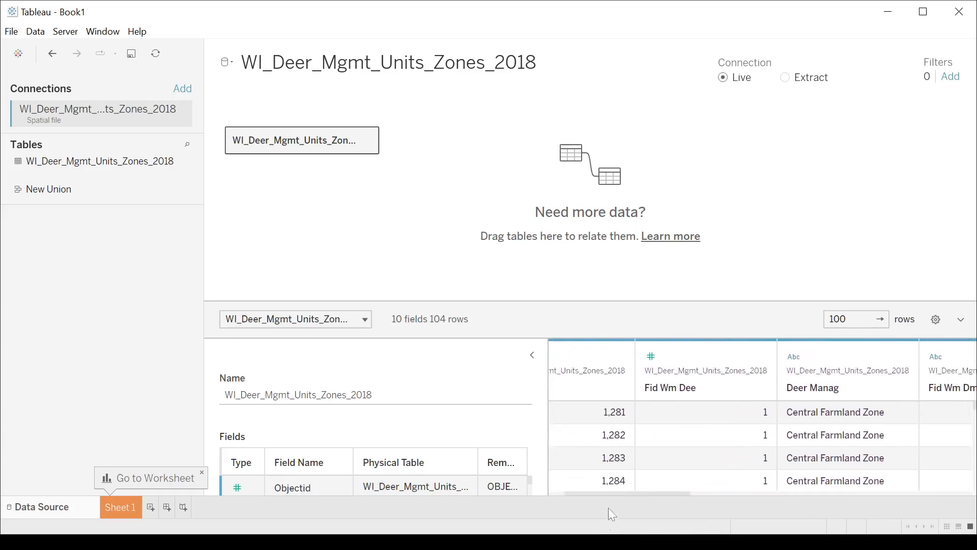
left_click_drag(624, 489, 759, 496)
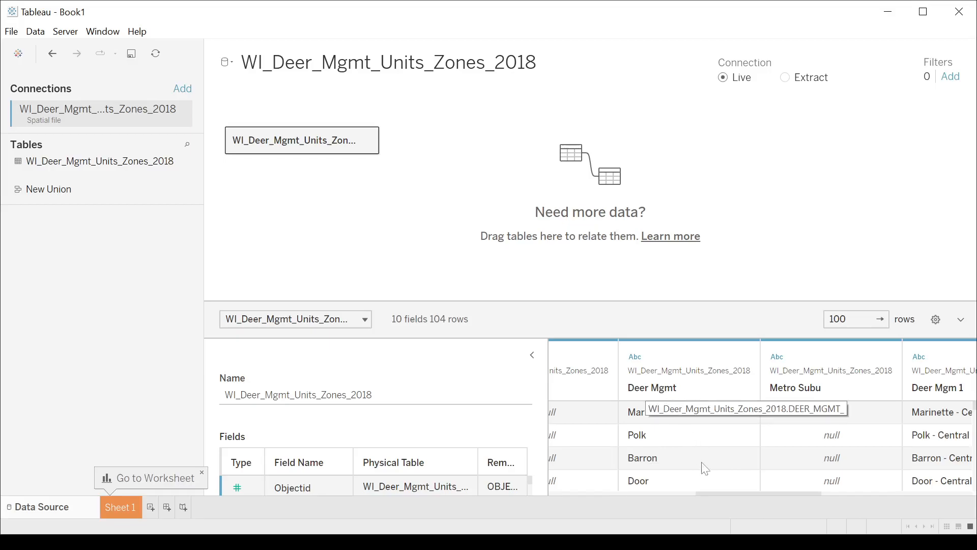
left_click_drag(727, 494, 566, 509)
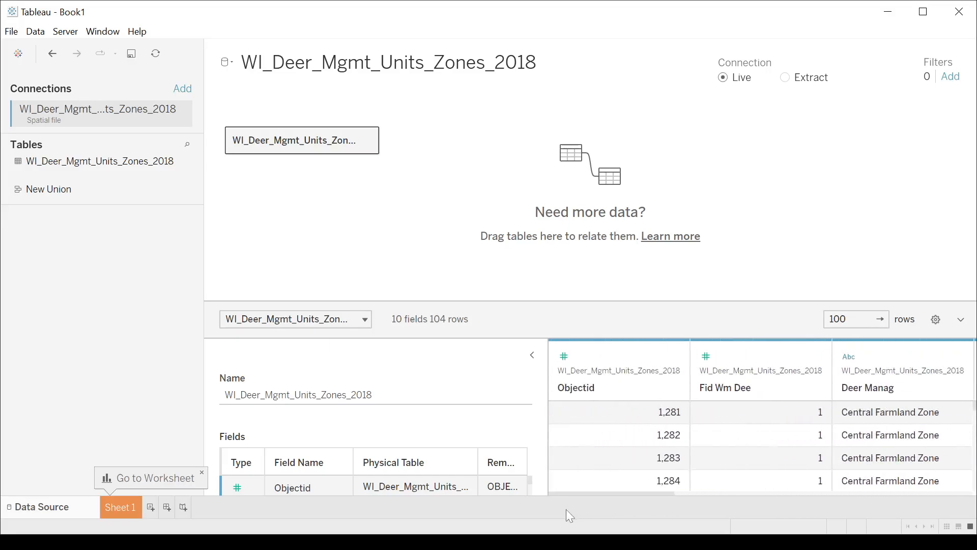
Plot the Geometry field on Sheet 1 as a map of the deer management units.
left_click(123, 506)
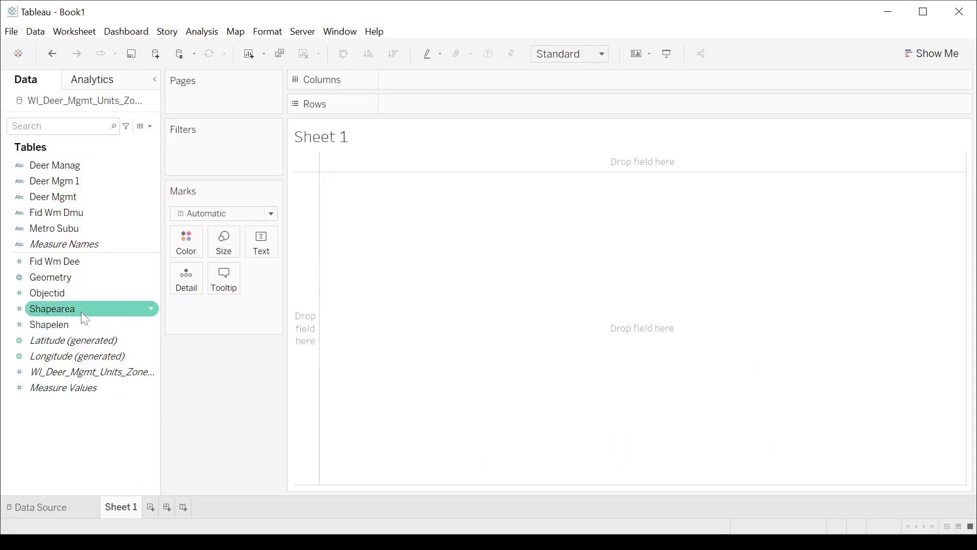
left_click(36, 278)
left_click_drag(35, 277, 475, 311)
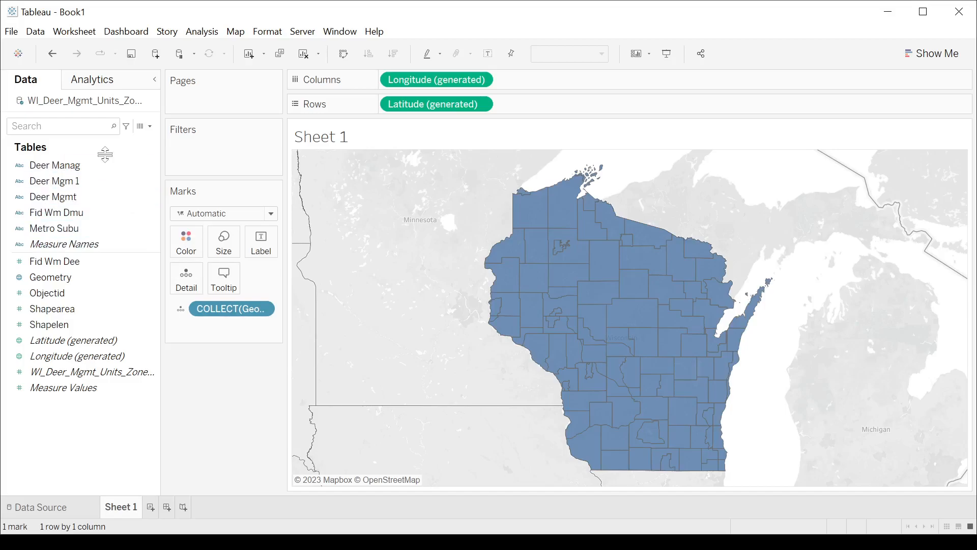
Add a text file connection to CWD Results.csv in the data source and place its table beside the WI_Deer_Mgmt_Units_Zones_2018 table to relate them.
left_click(52, 506)
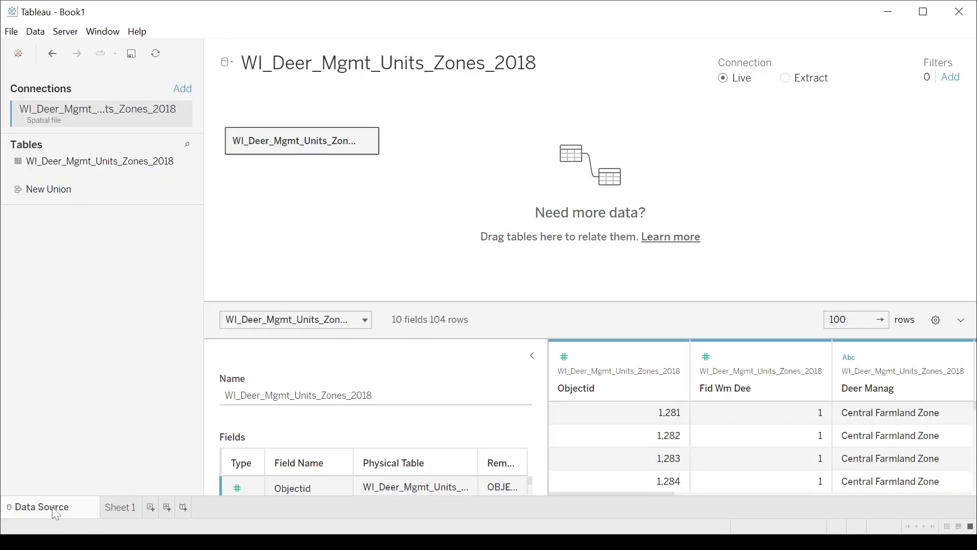
left_click(183, 89)
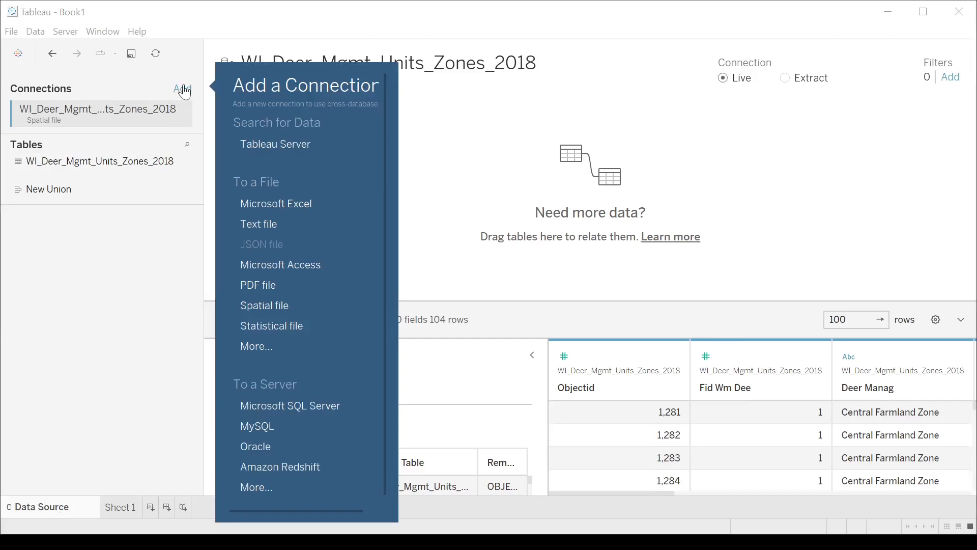
left_click(283, 228)
left_click(200, 140)
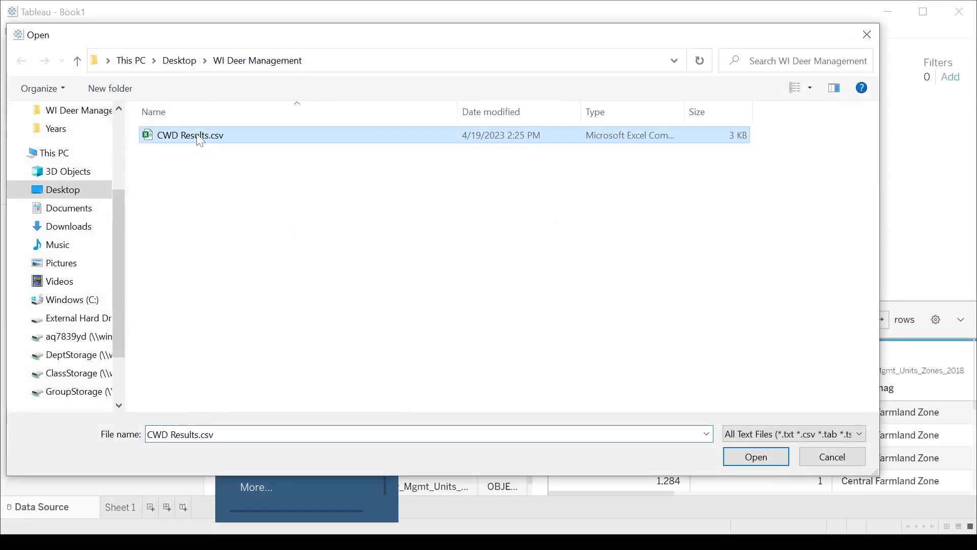
left_click(768, 456)
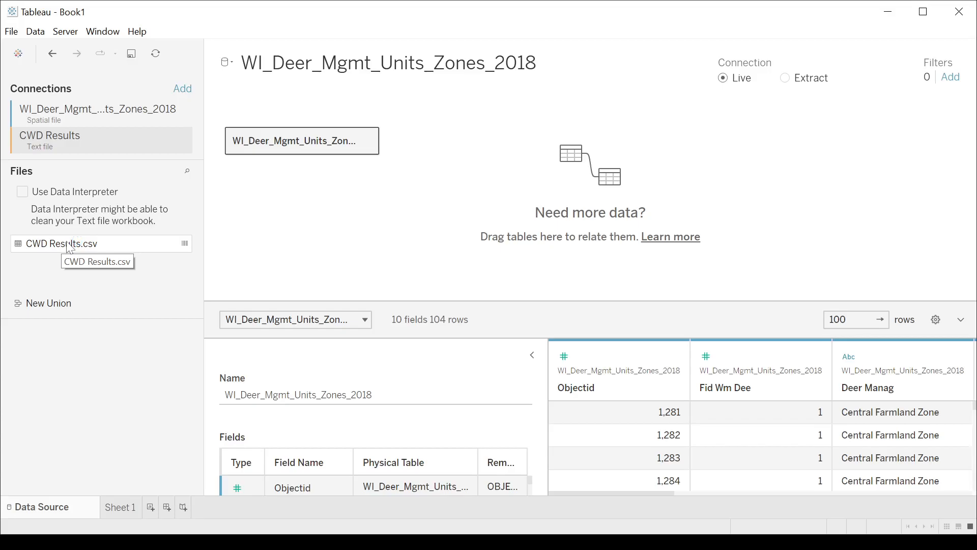
left_click_drag(70, 248, 409, 210)
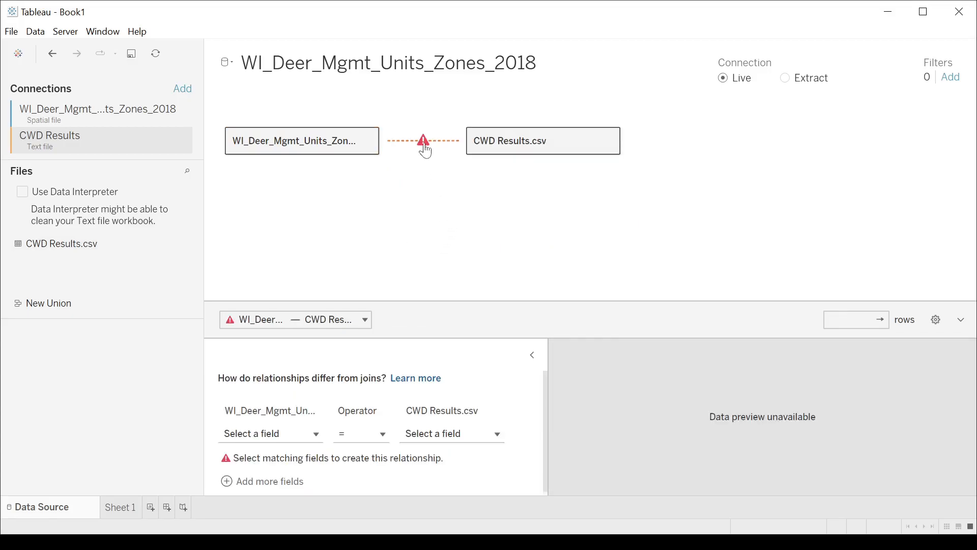
Switch to PowerPoint and examine the matching shape file and data file fields on the Making the Join Happen slide.
mouse_move(425, 149)
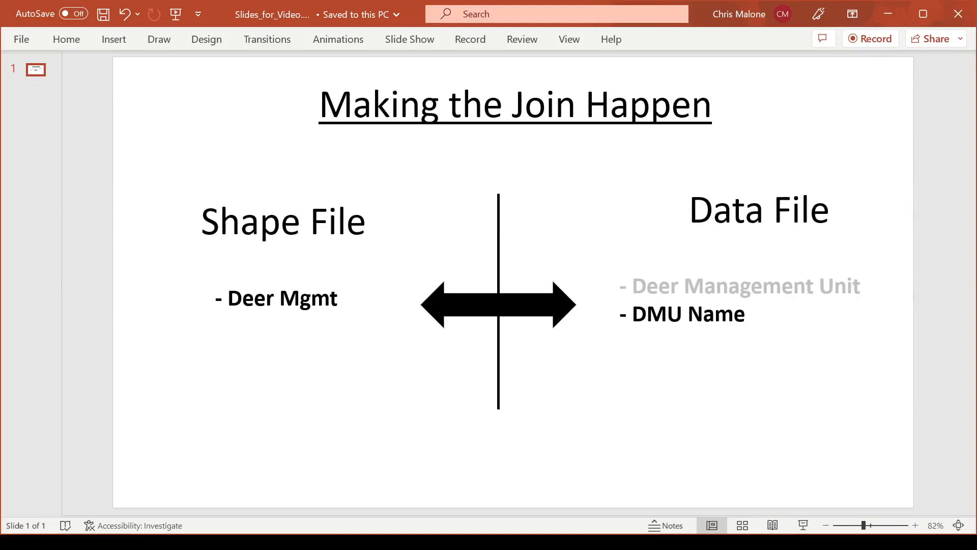
left_click_drag(228, 298, 338, 301)
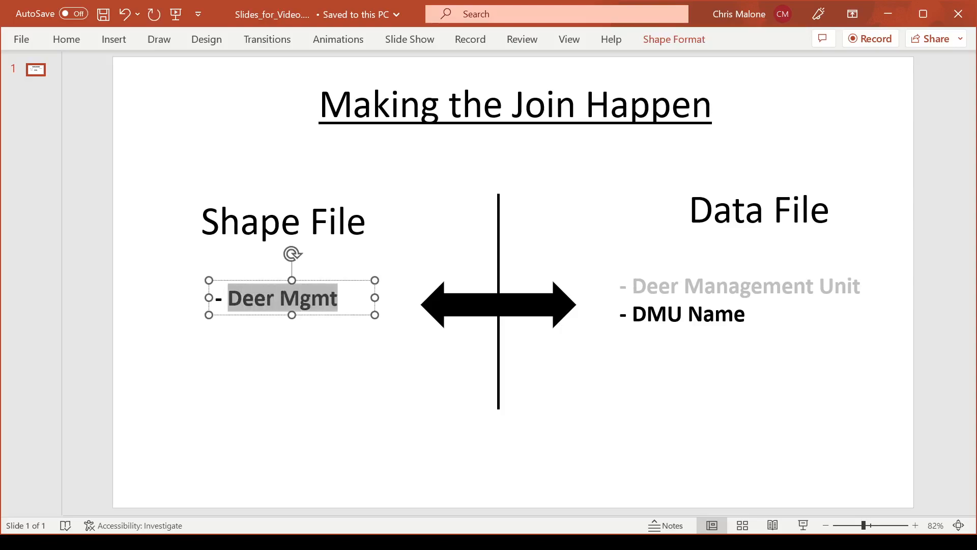
left_click(331, 334)
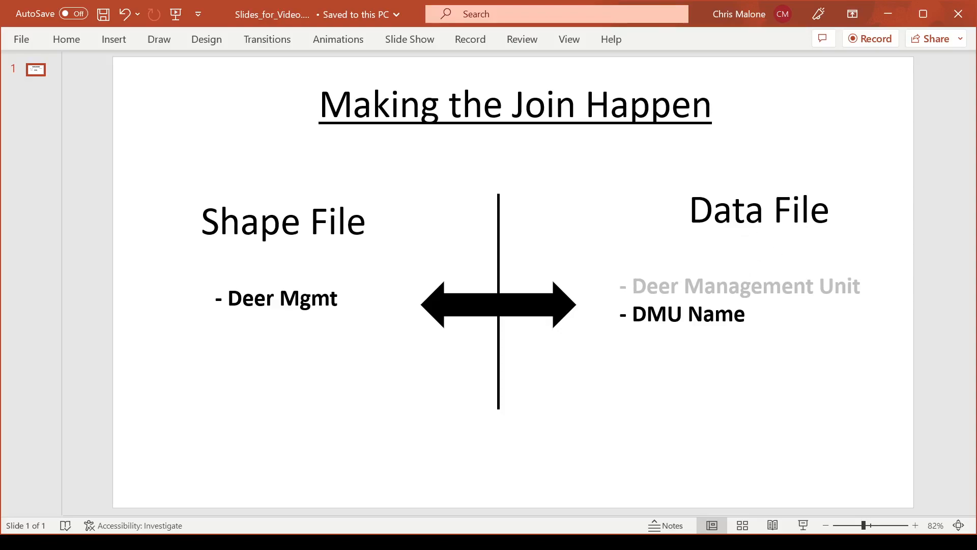
left_click_drag(633, 315, 745, 315)
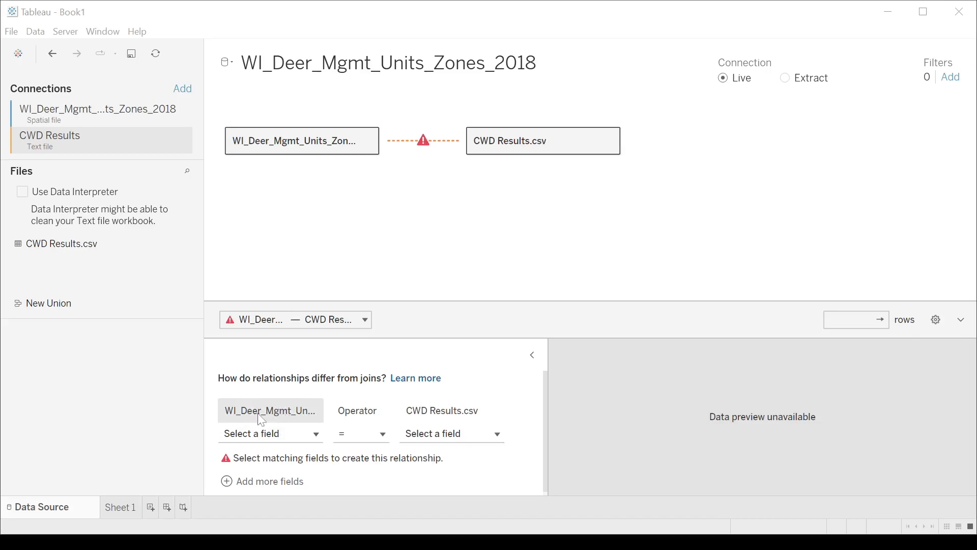
Switch to Tableau and relate the two tables by setting Deer Mgmt equal to DMU Name from CWD Results.csv.
left_click(319, 437)
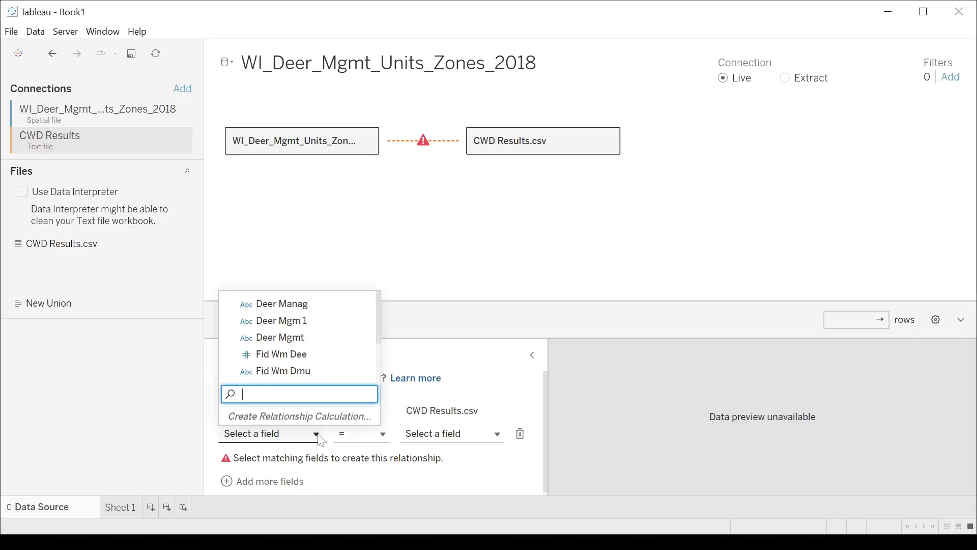
left_click(298, 342)
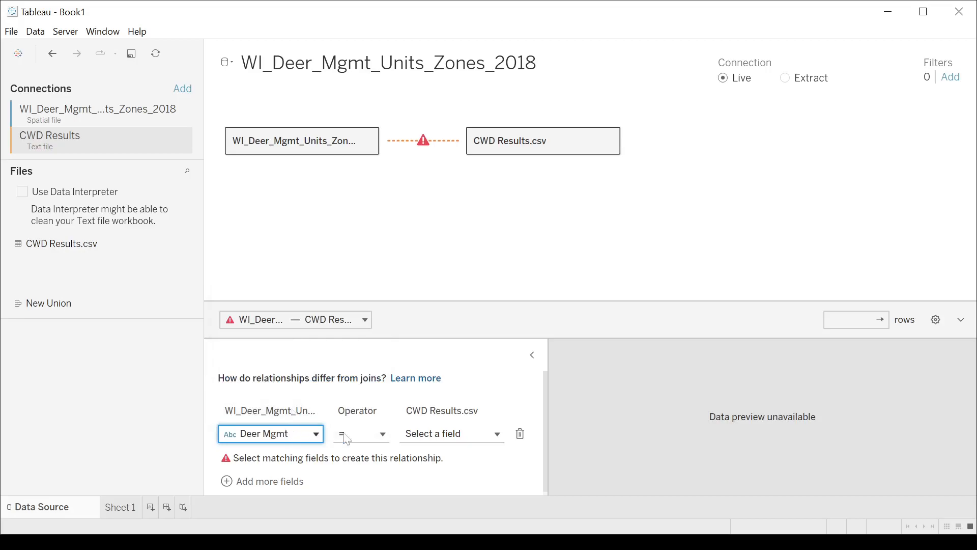
left_click(464, 436)
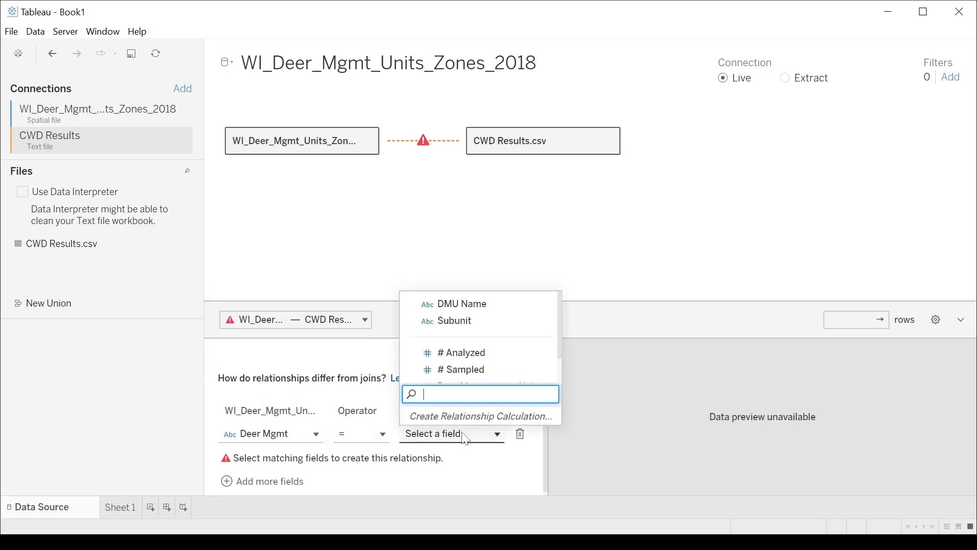
left_click(475, 304)
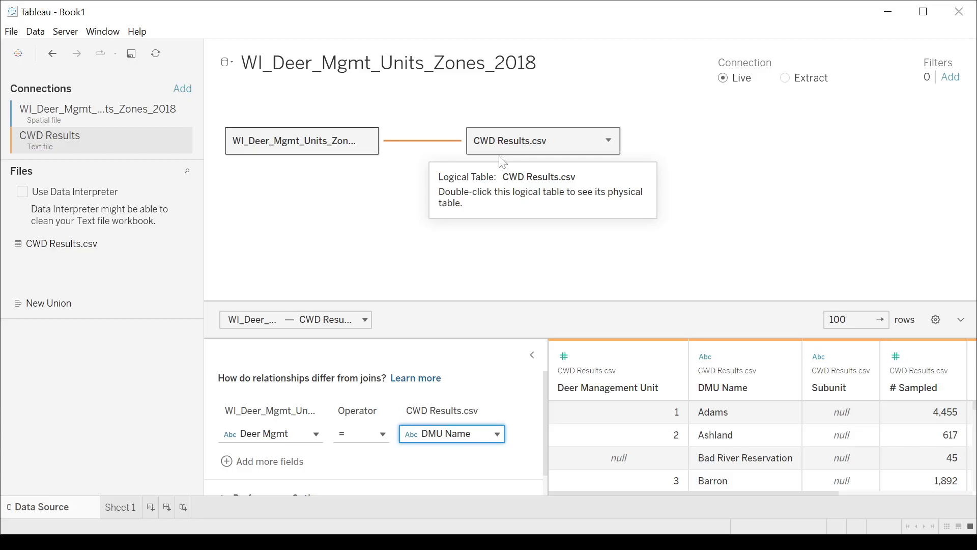
Try DMU Name from CWD Results.csv as a detail field on the Sheet 1 map, and remove it again.
left_click(120, 506)
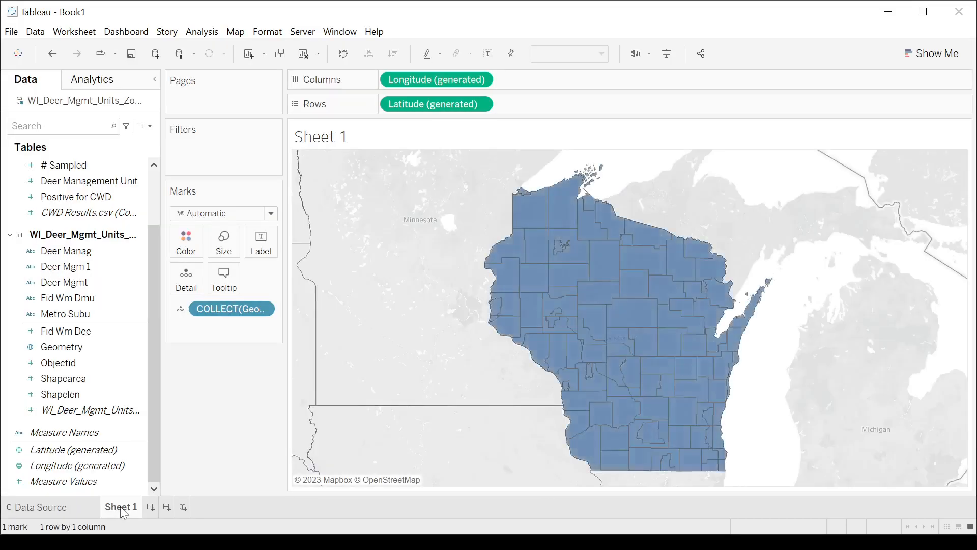
left_click_drag(148, 334, 154, 277)
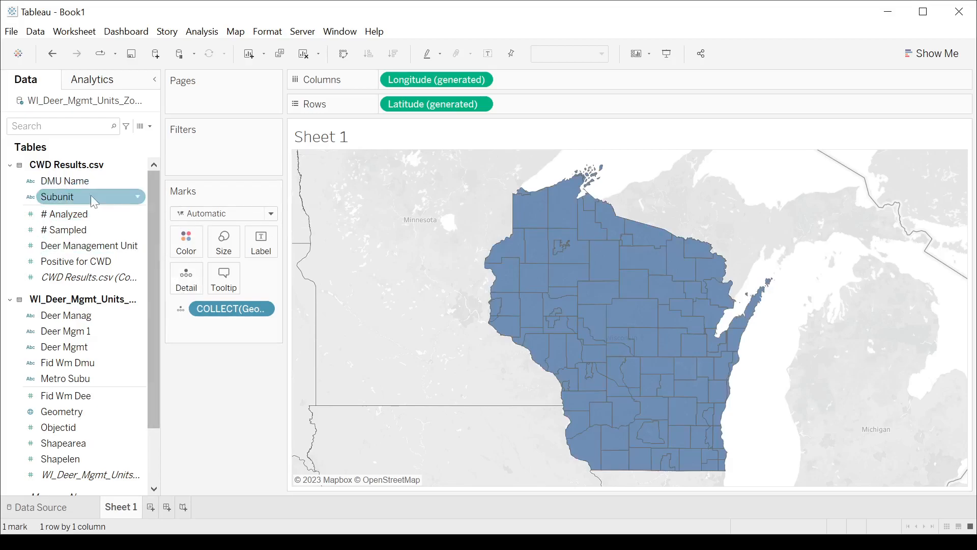
left_click_drag(135, 181, 190, 288)
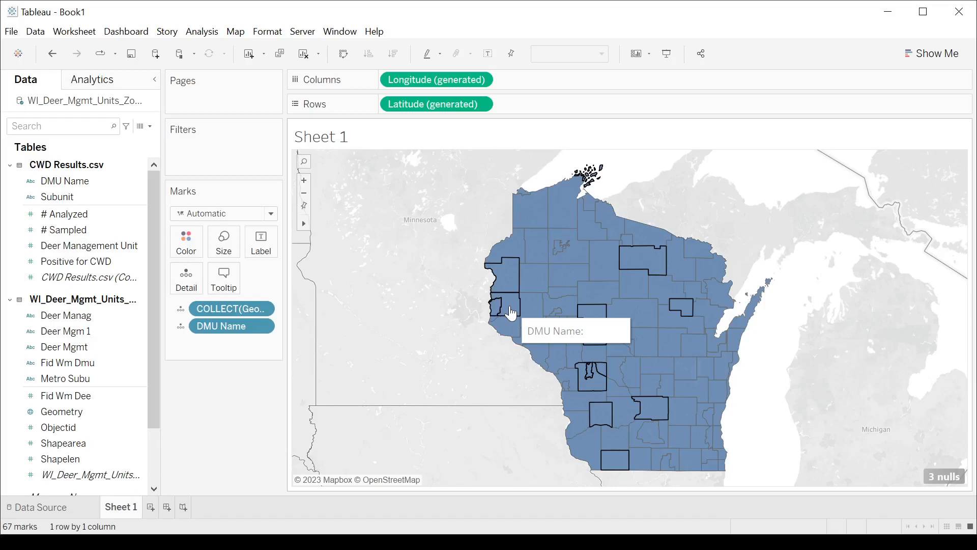
left_click(75, 182)
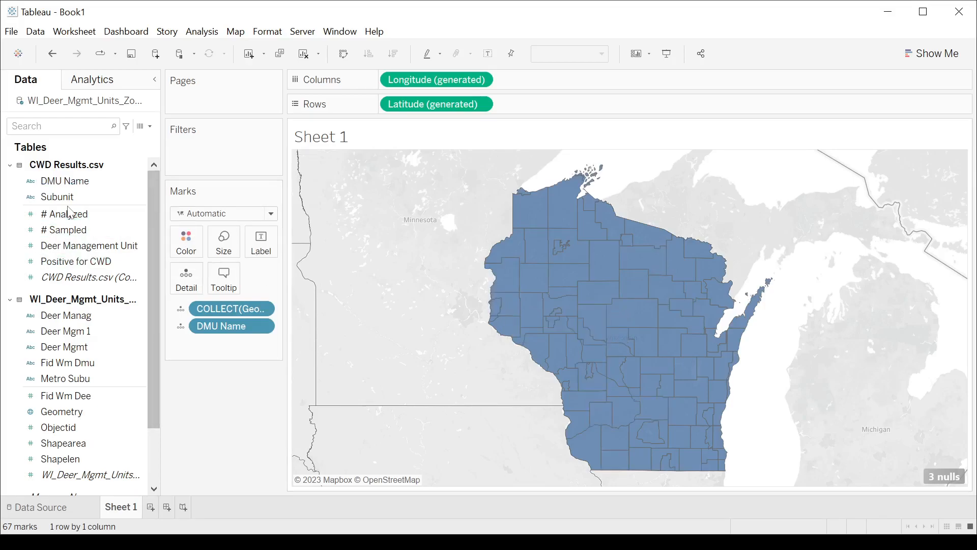
left_click_drag(231, 326, 80, 188)
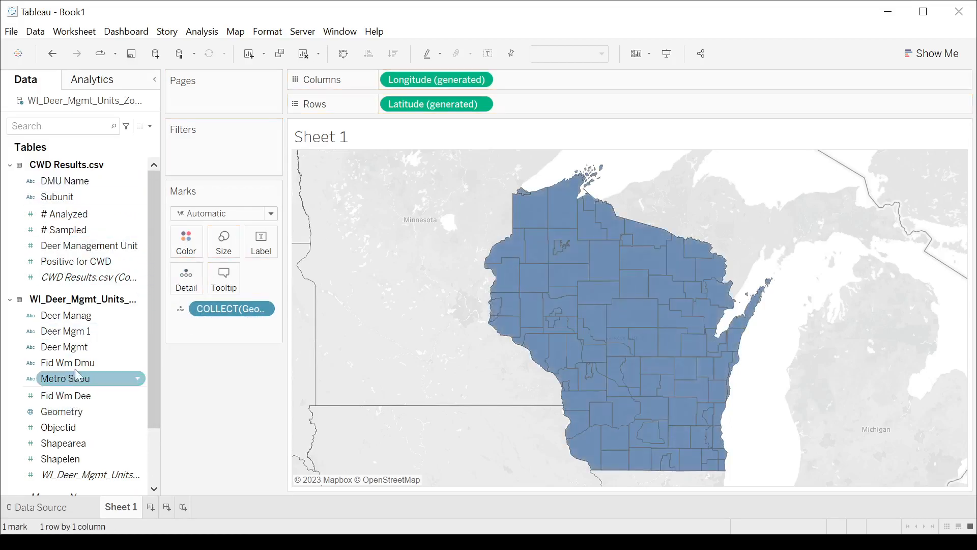
Add Deer Mgmt from the shapefile table to the Sheet 1 map as a detail field.
left_click_drag(81, 350, 197, 280)
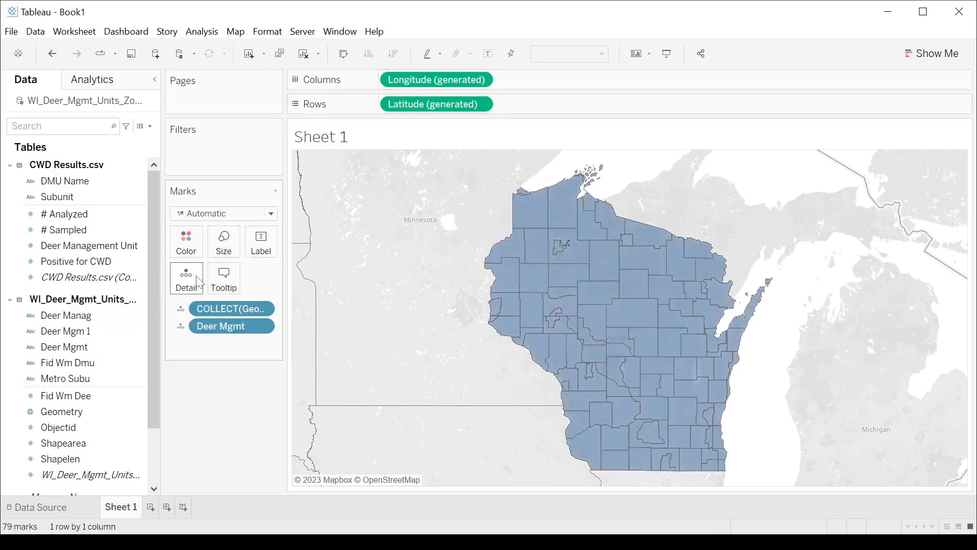
mouse_move(513, 310)
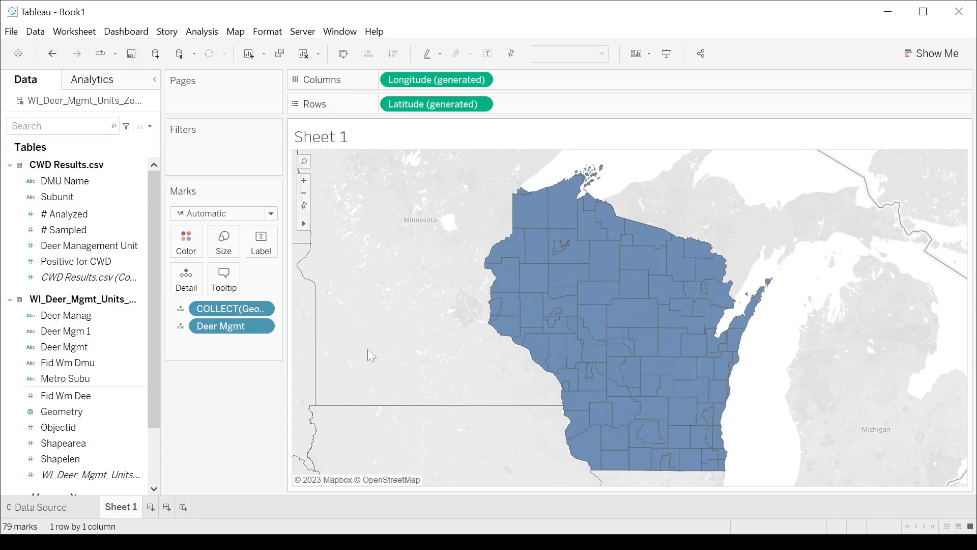
Open the CWD Results.csv table in the data source and examine its DMU Name and Subunit rows in an enlarged preview.
left_click(39, 507)
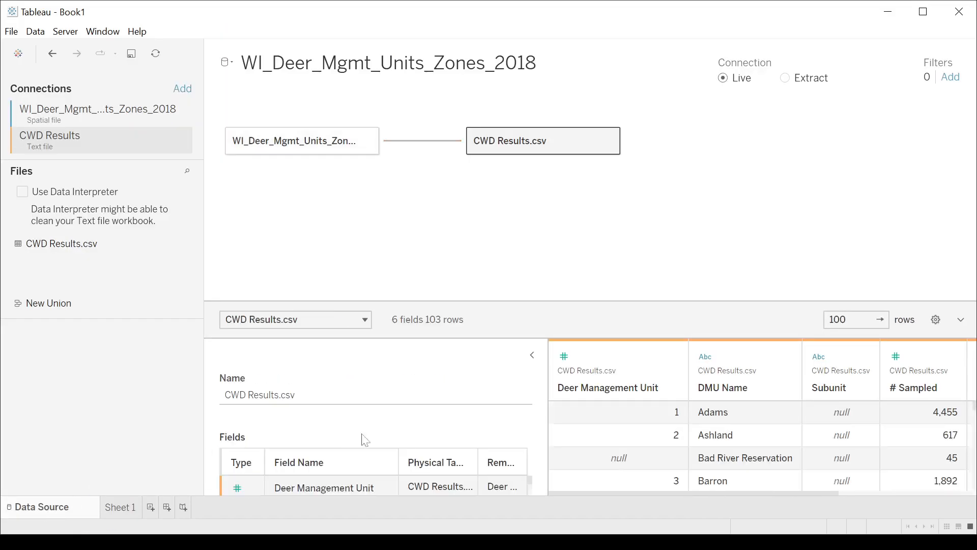
double_click(521, 150)
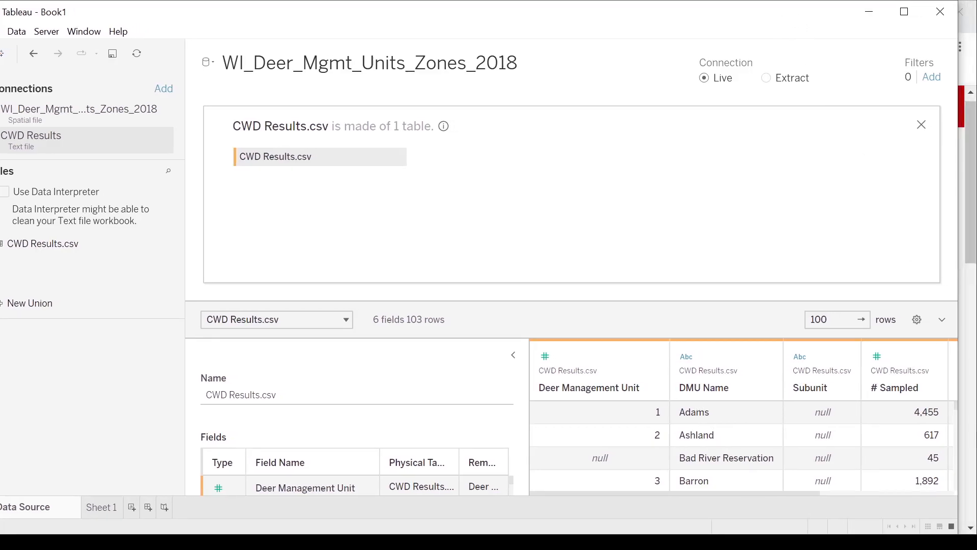
left_click_drag(958, 408, 969, 462)
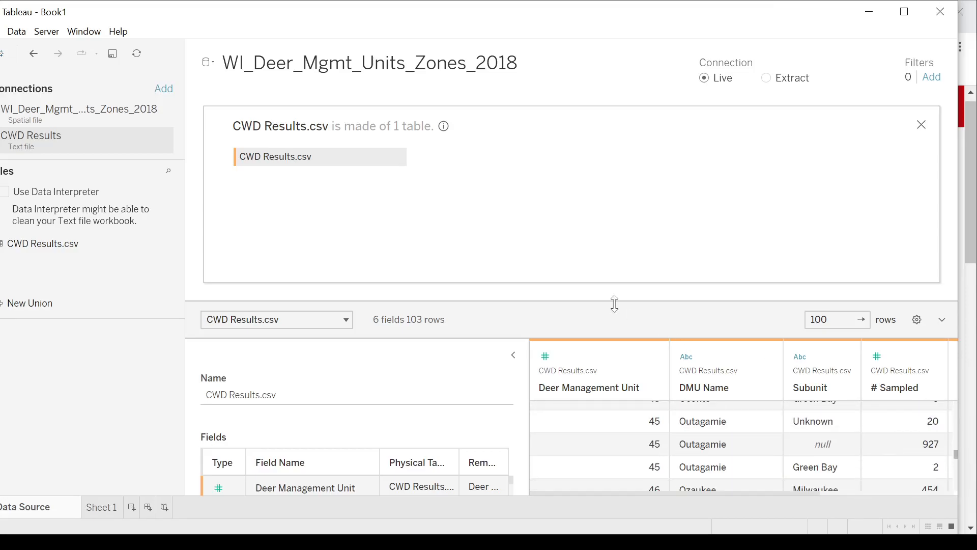
left_click_drag(598, 304, 636, 139)
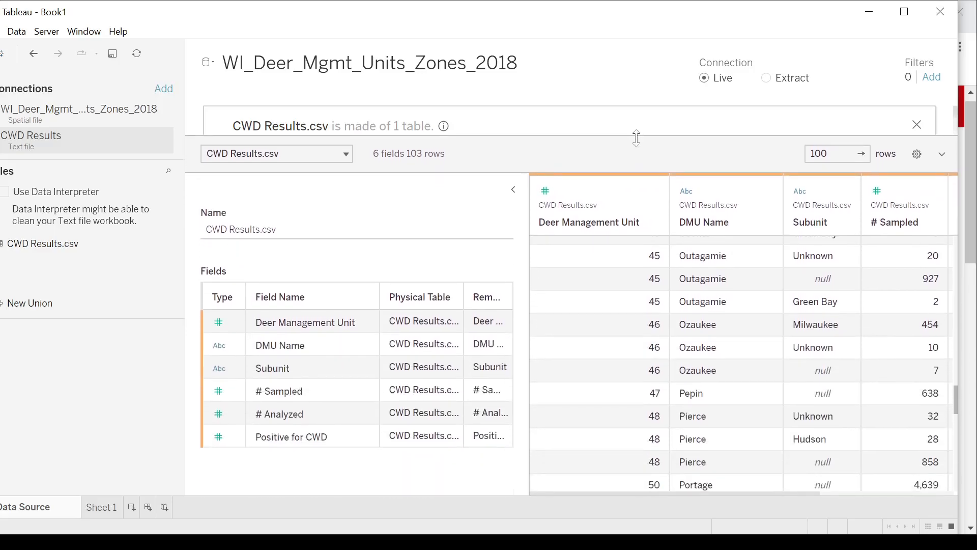
scroll(943, 389, "down", 6)
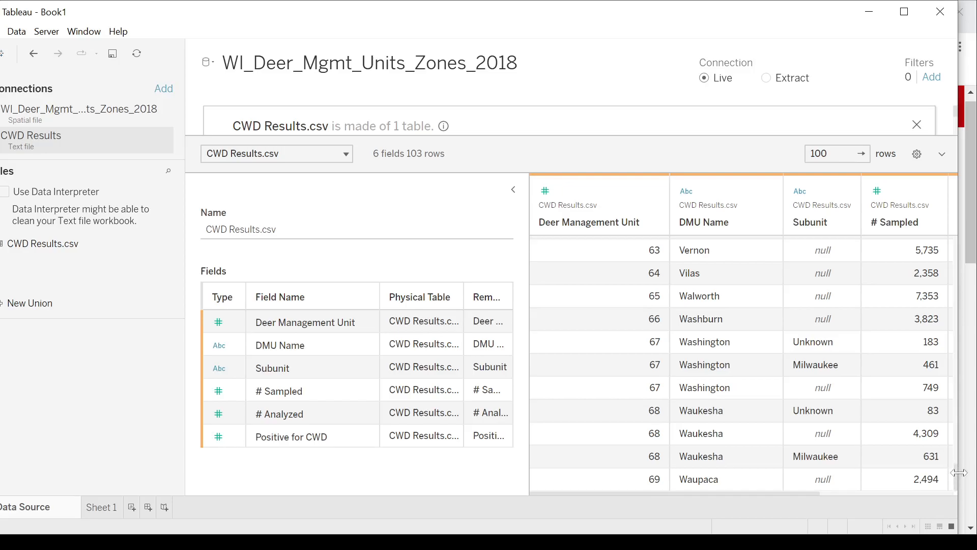
left_click_drag(959, 483, 957, 439)
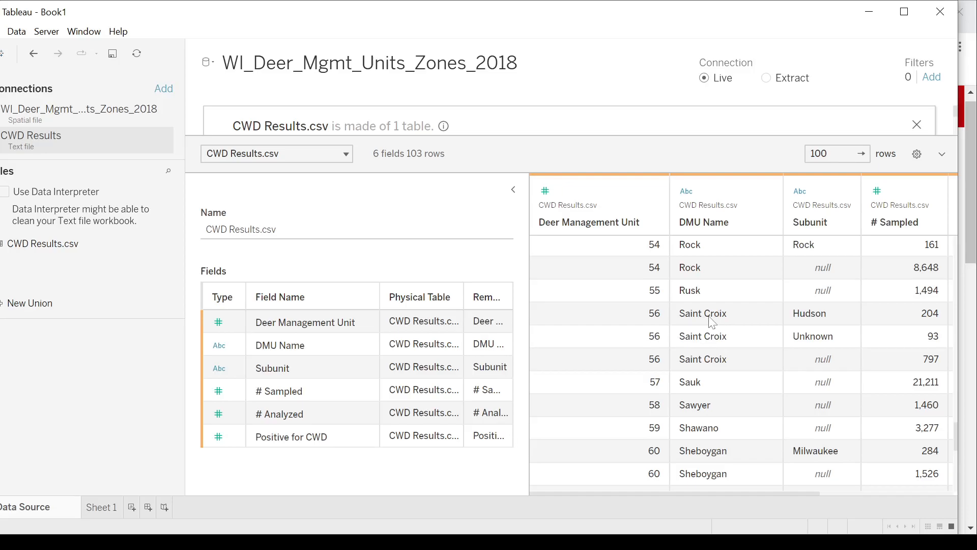
Color the Sheet 1 map by Positive for CWD and inspect the values of individual deer management units.
left_click(94, 508)
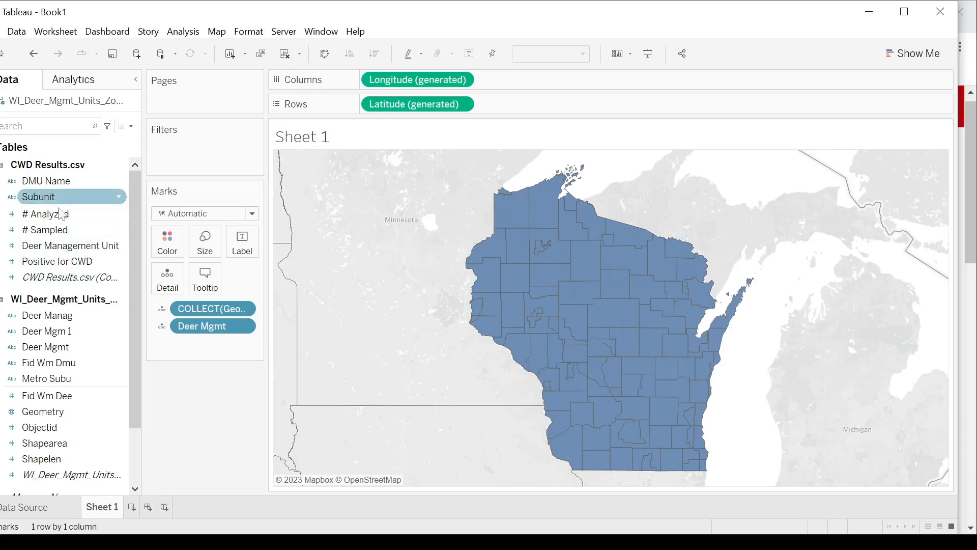
left_click_drag(44, 266, 173, 248)
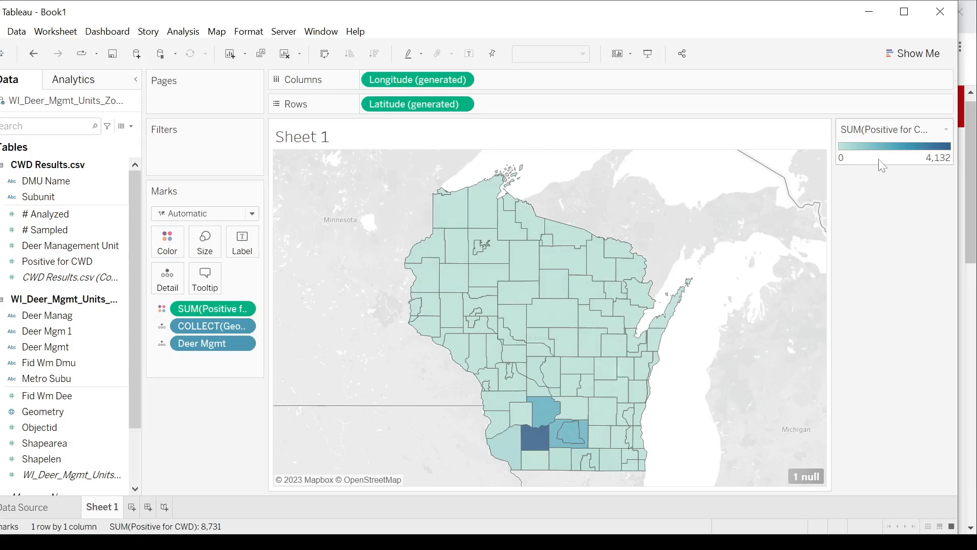
mouse_move(484, 219)
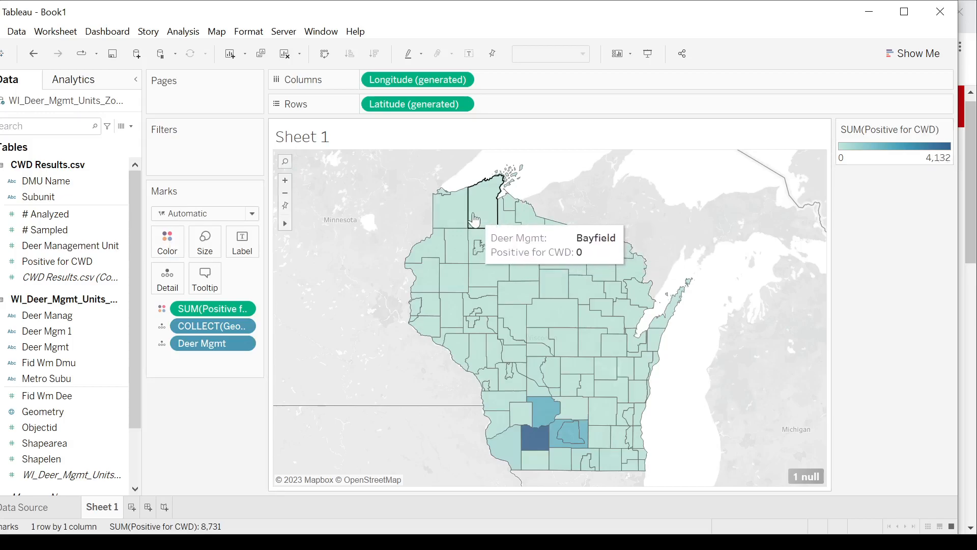
mouse_move(456, 258)
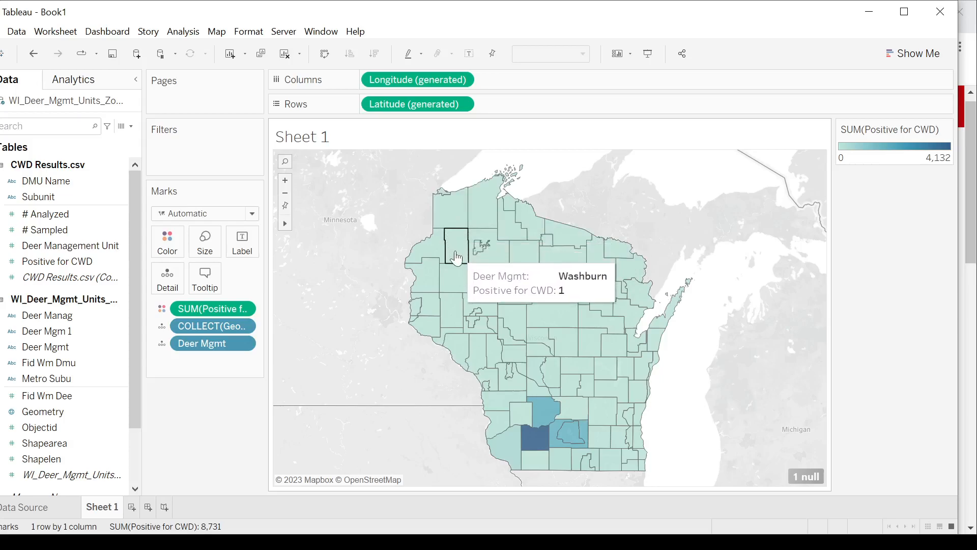
mouse_move(434, 314)
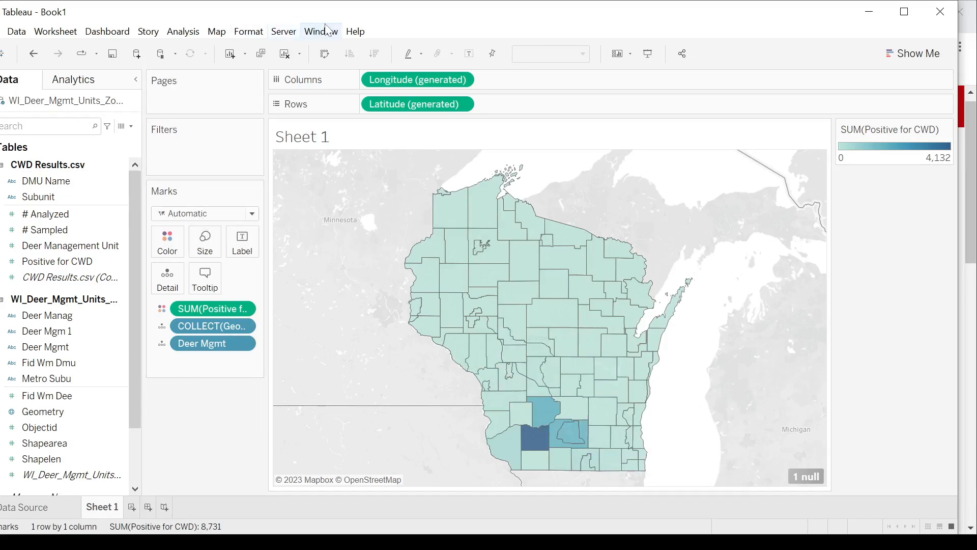
Switch to the browser and show the DSCI 310 mapping title slide.
left_click_drag(390, 15, 0, 268)
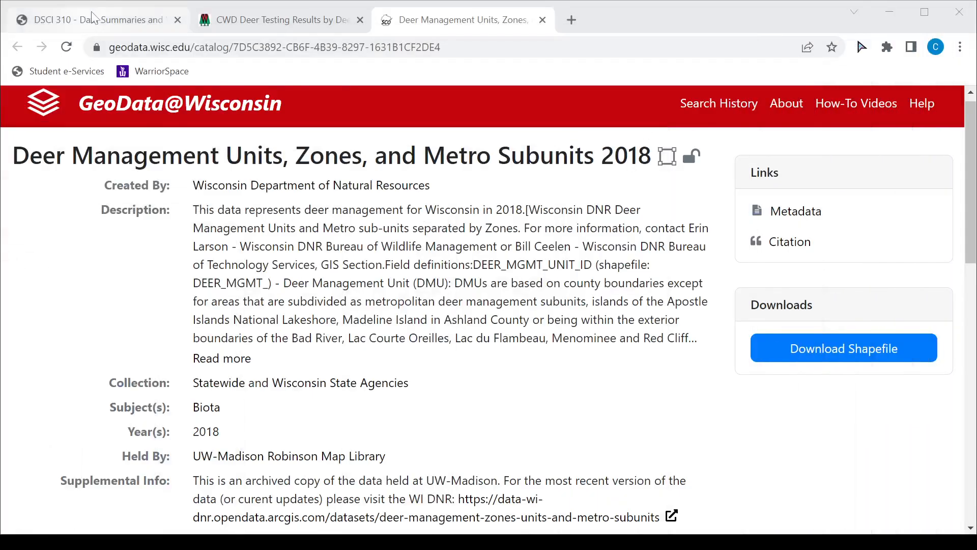
left_click(98, 20)
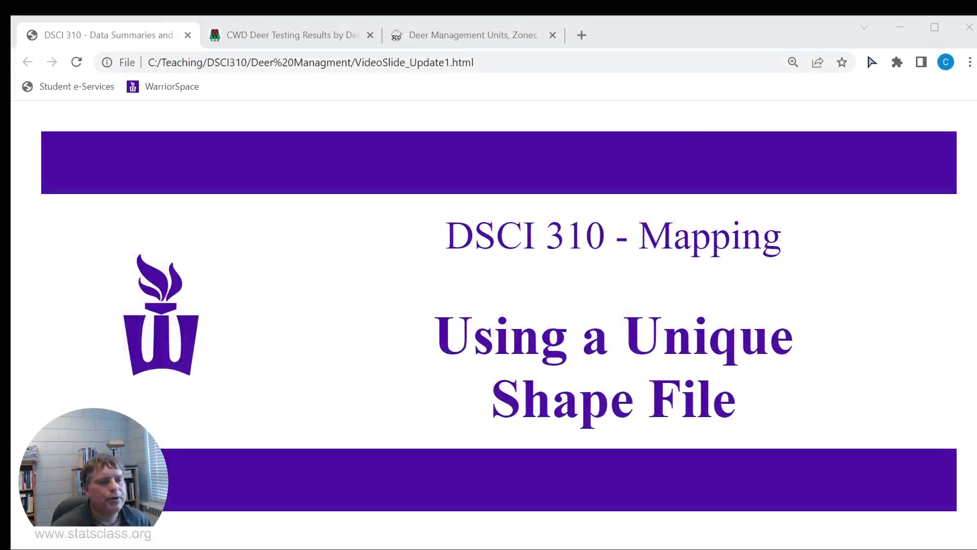